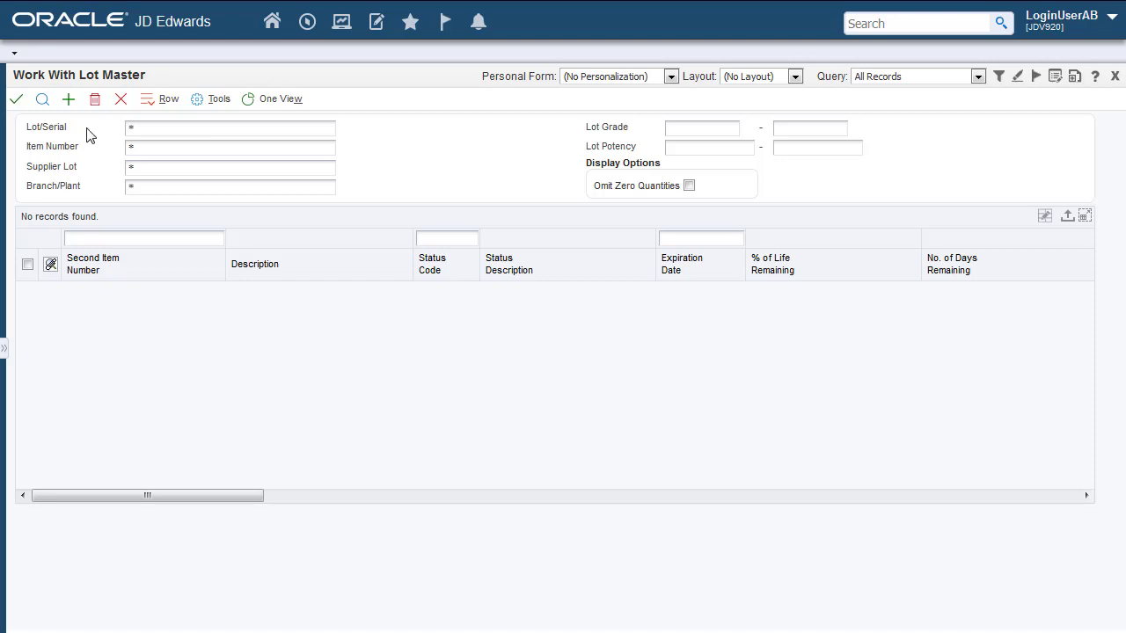
Step: Start a blank Lot Master Revisions form in Form Extension Manager and check its Lot Master Revisions [V4108A] business view
left_click(71, 104)
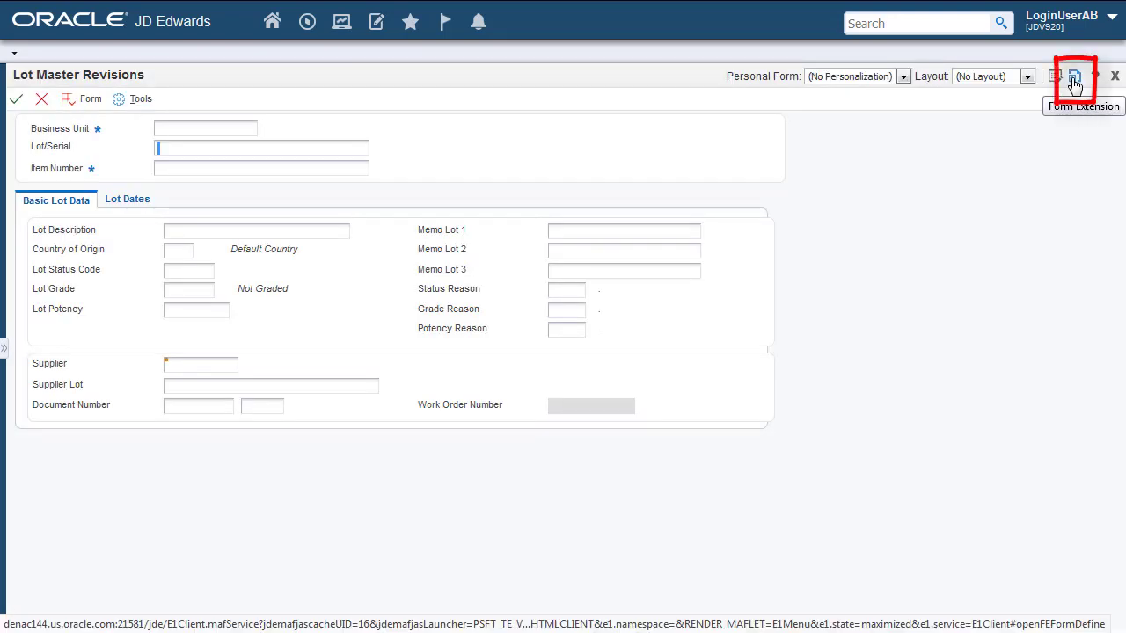
left_click(1074, 79)
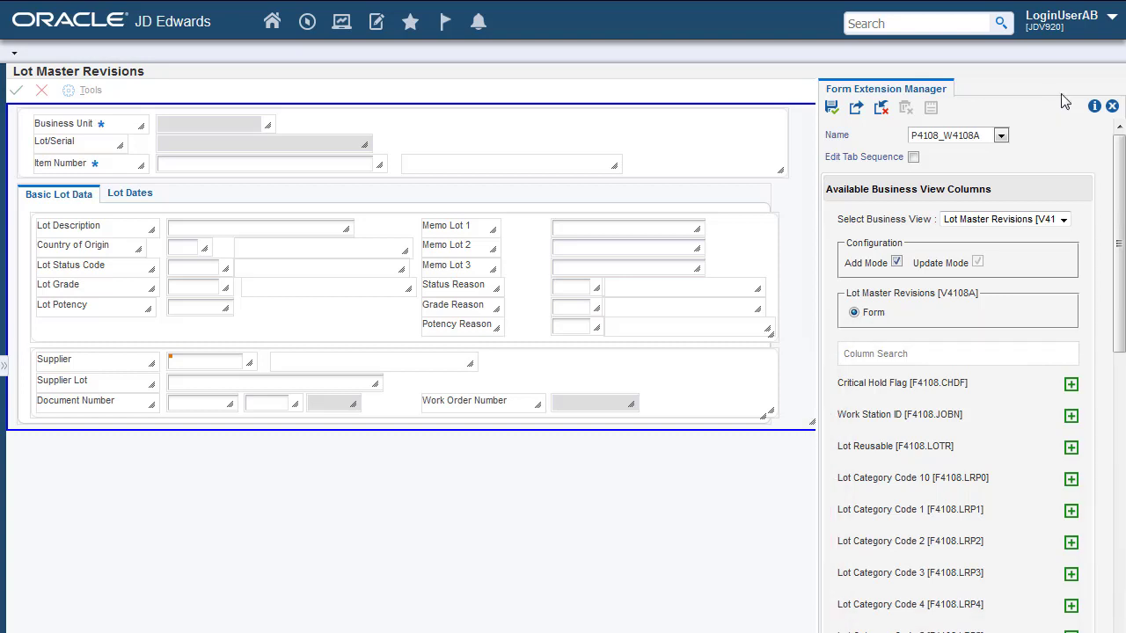
left_click(1063, 220)
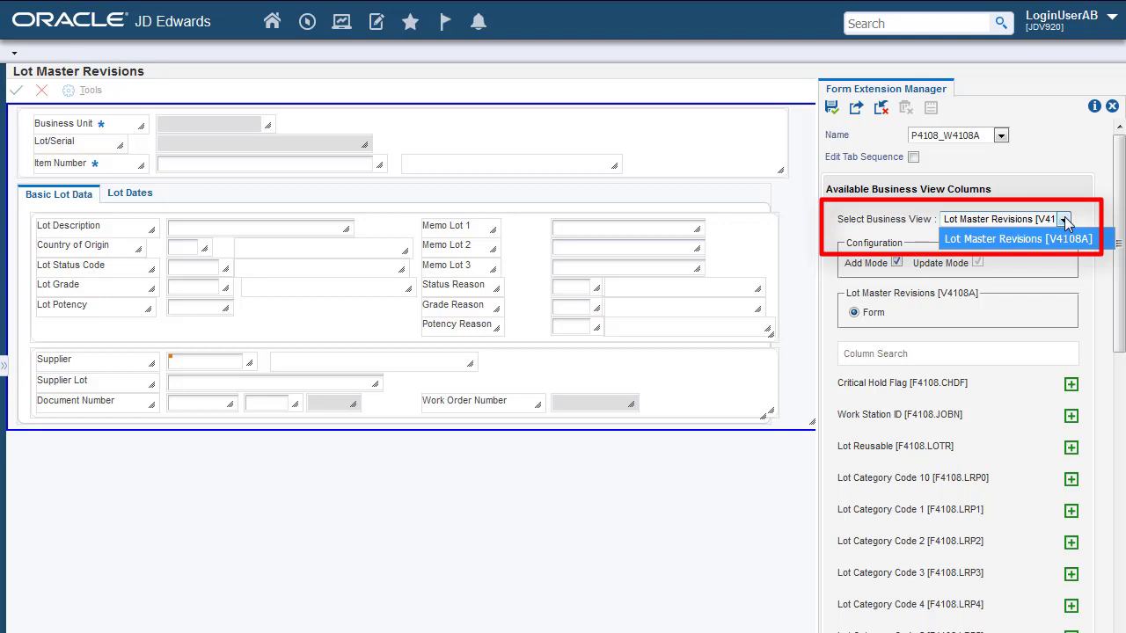
left_click(1007, 266)
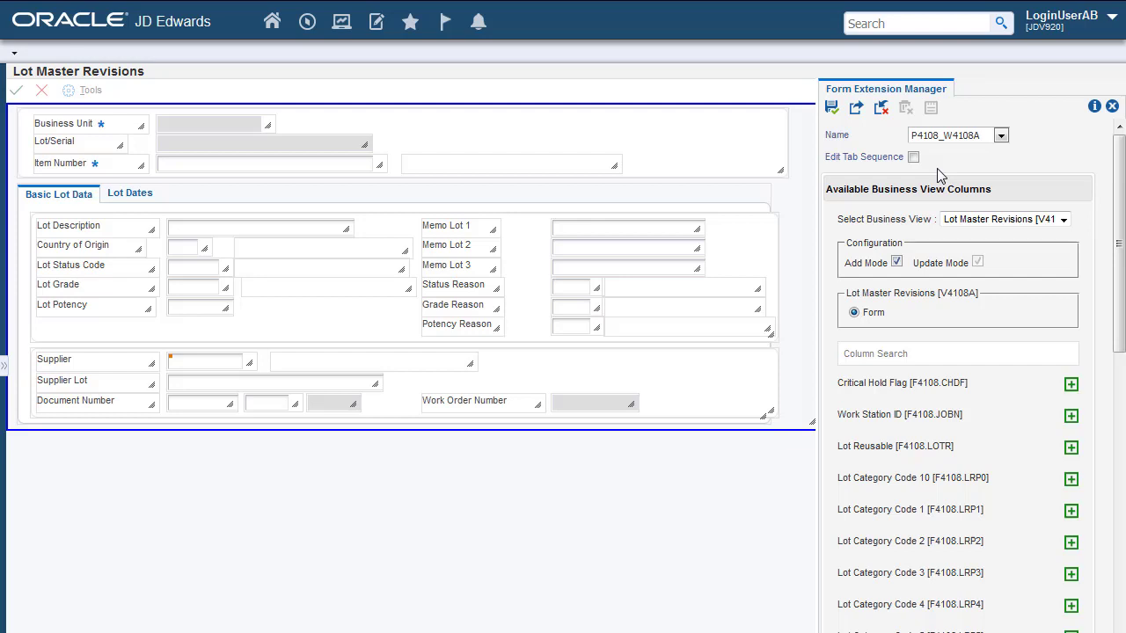
Step: Search the columns for UA01 and place Date - User Defined Date 01 [F4108.UA01] below Lot Potency
scroll(884, 290, "down", 1)
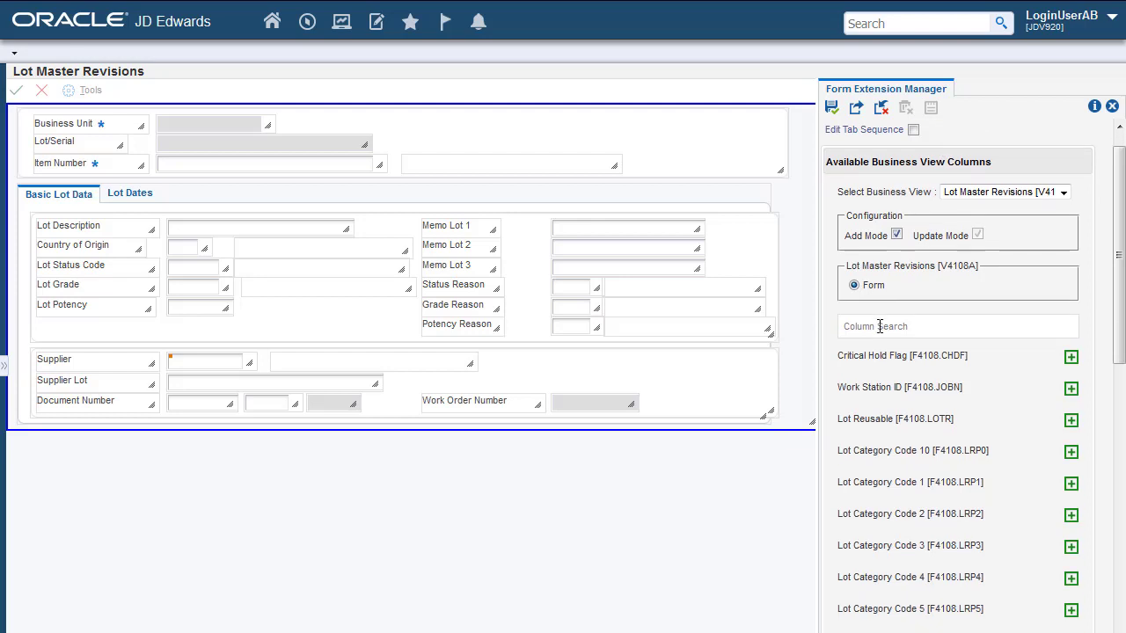
left_click(880, 326)
type("U")
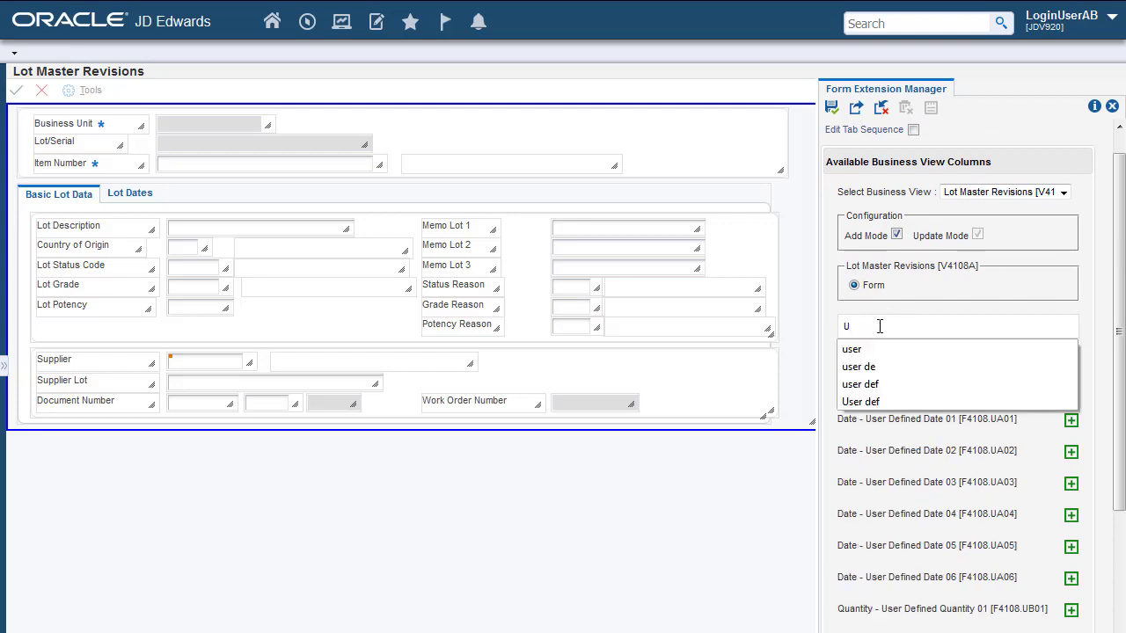
type("A01")
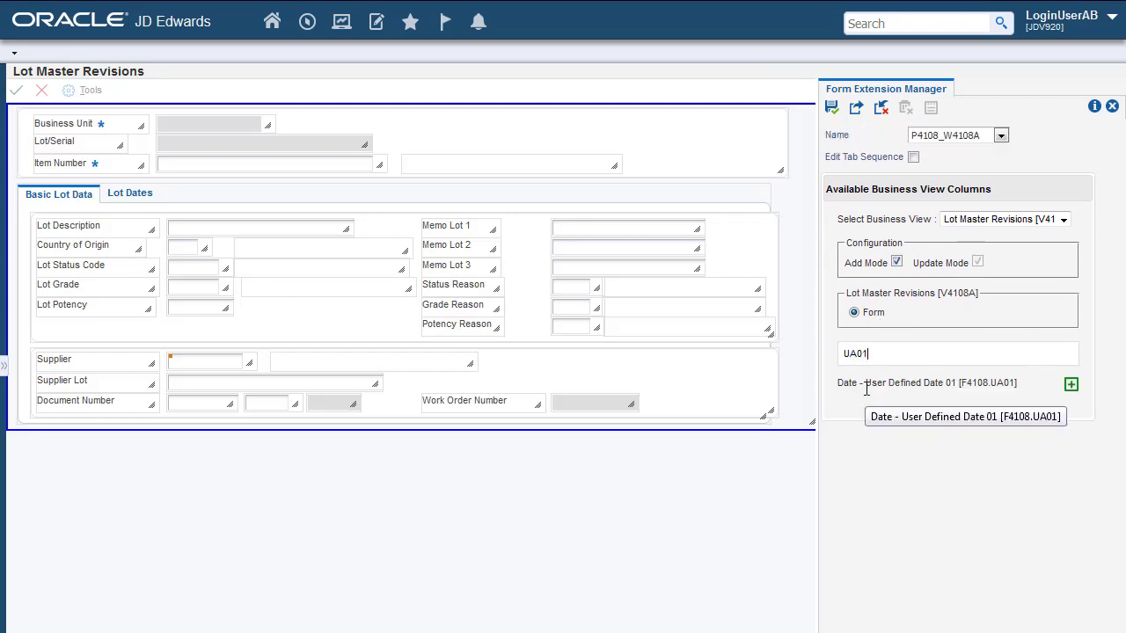
left_click_drag(868, 385, 66, 332)
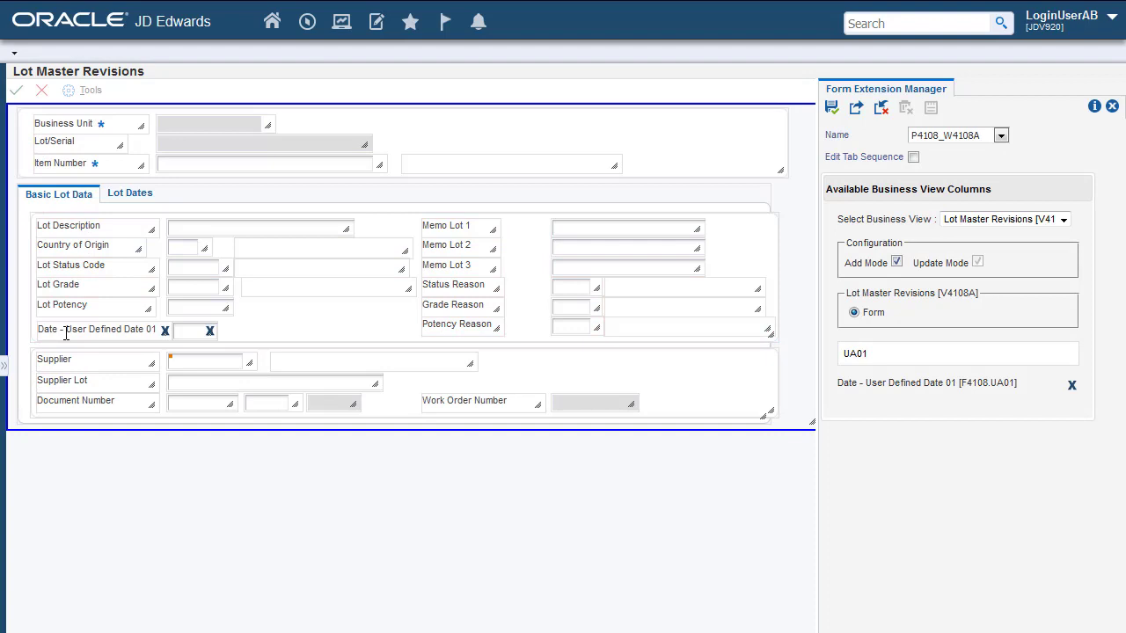
Step: Save the P4108_W4108A form extension and return to the live Lot Master Revisions form
left_click(832, 109)
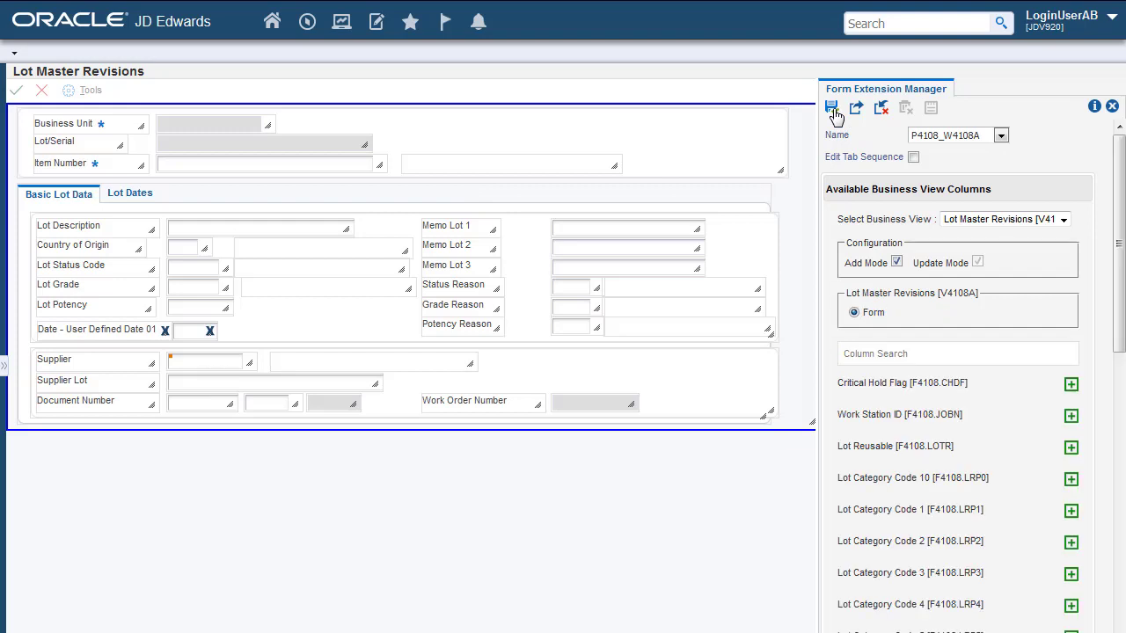
left_click(1112, 106)
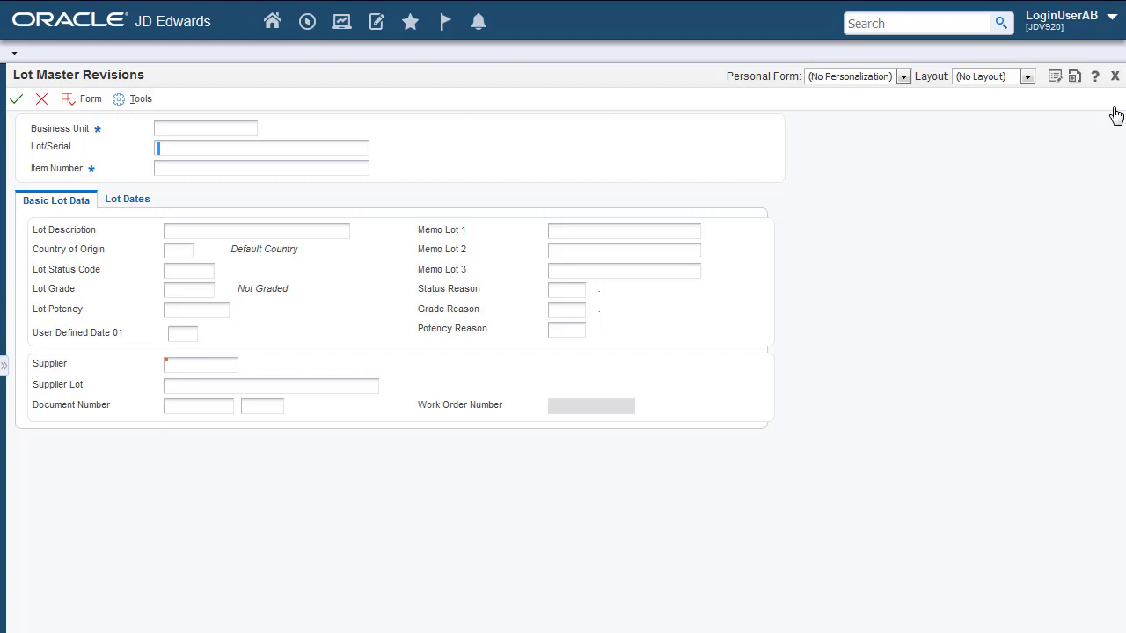
Step: Find lots for Second Item Number 4201 and open Vitamin A lot 101 for revision
left_click(42, 100)
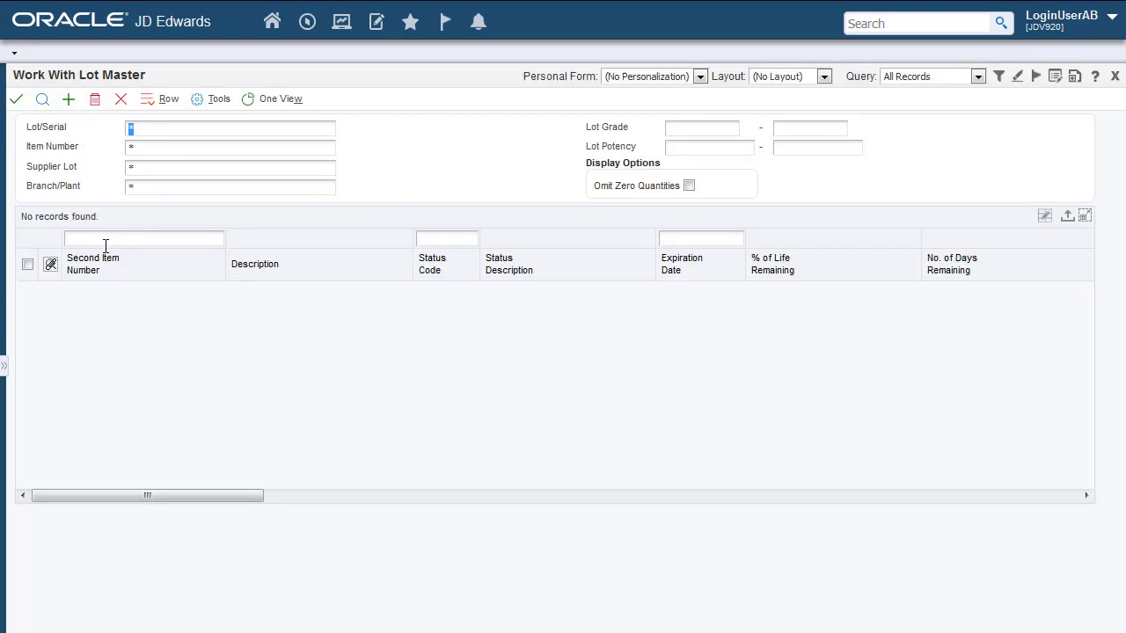
left_click(104, 240)
type("4201")
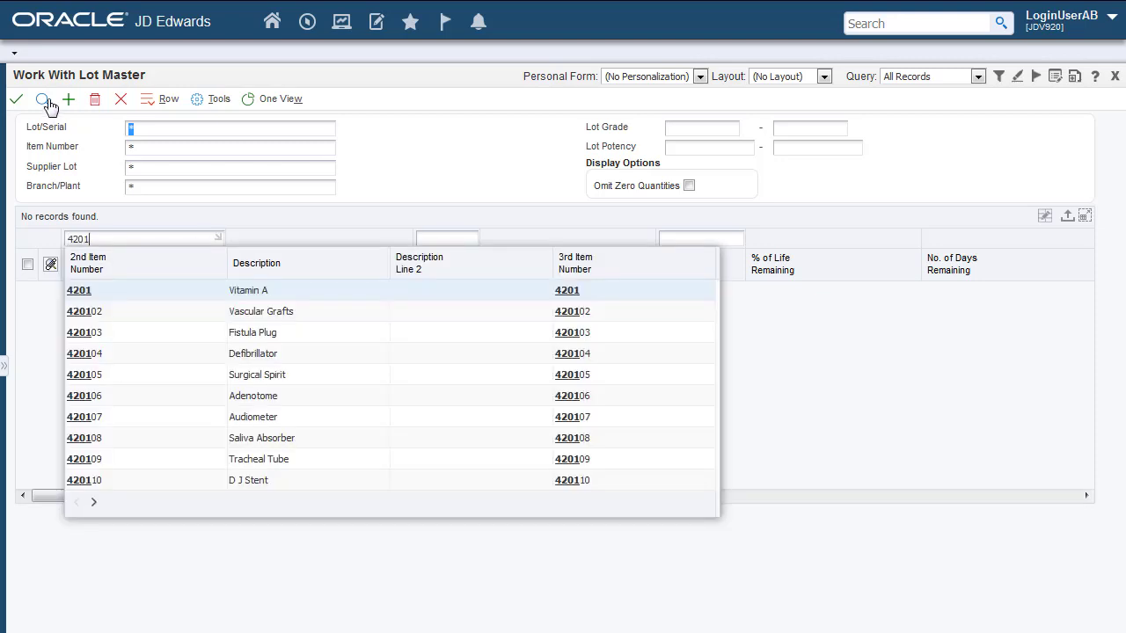
left_click(42, 99)
left_click(27, 291)
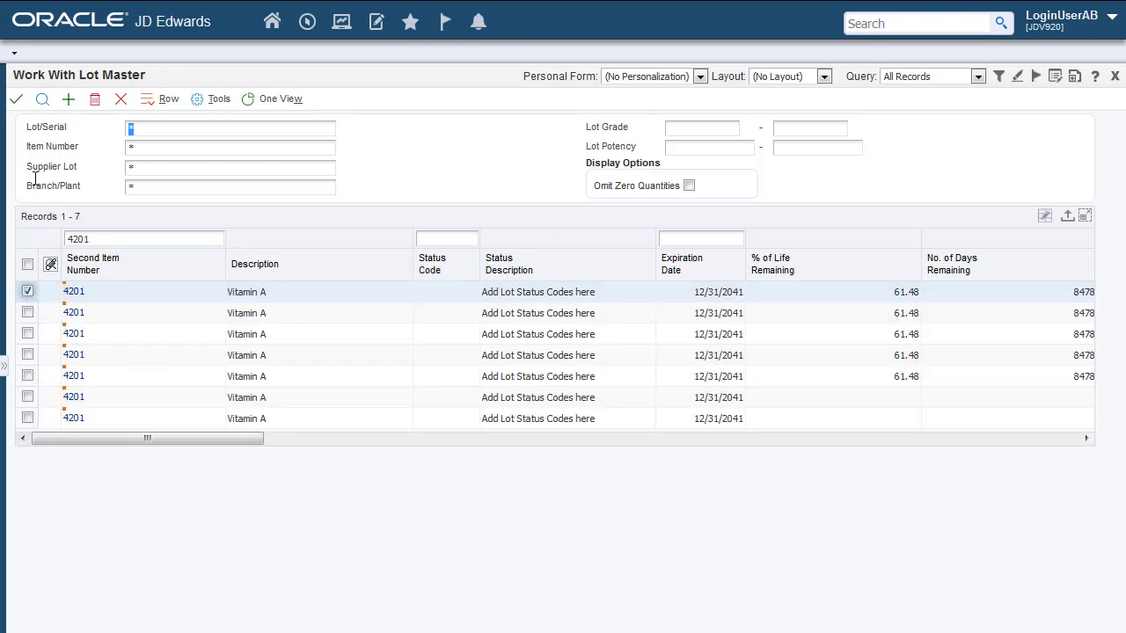
left_click(16, 99)
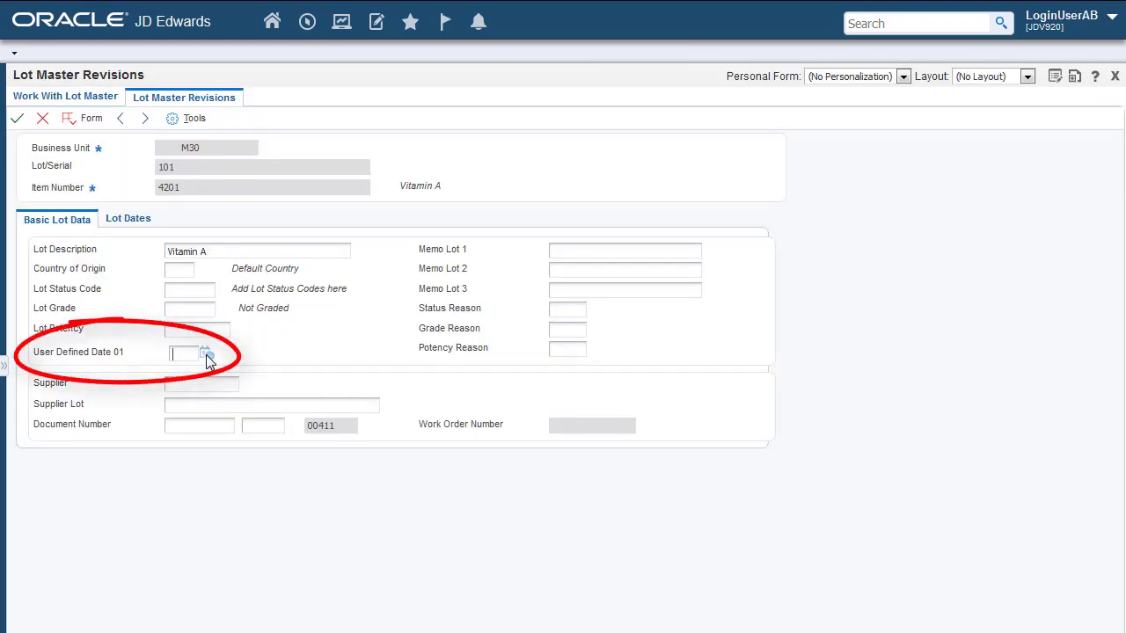
Step: Set User Defined Date 01 to October 23, 2018 and save the lot
left_click(207, 355)
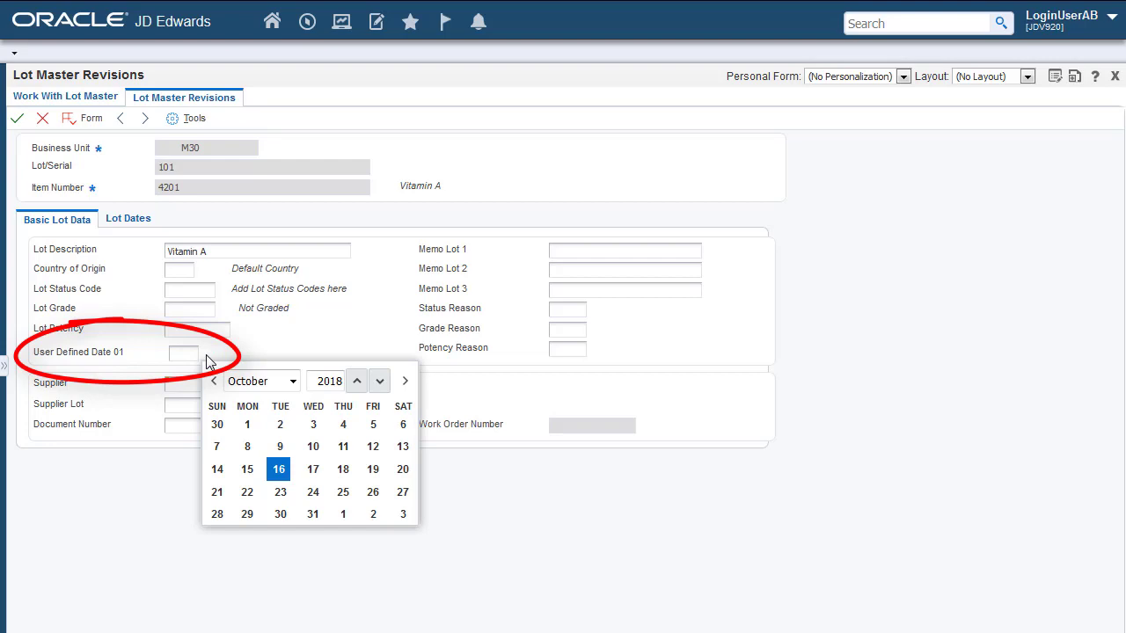
left_click(281, 495)
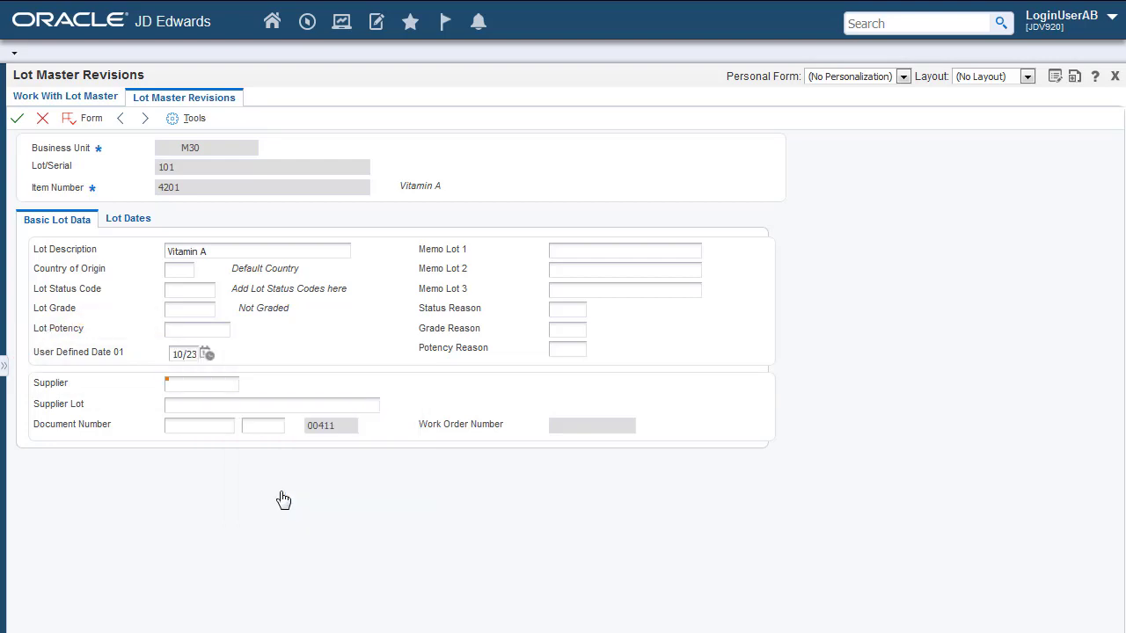
left_click(16, 119)
Step: Extend Work With Lot Master with a User Defined Date 01 filter field beside Branch/Plant
left_click(1076, 79)
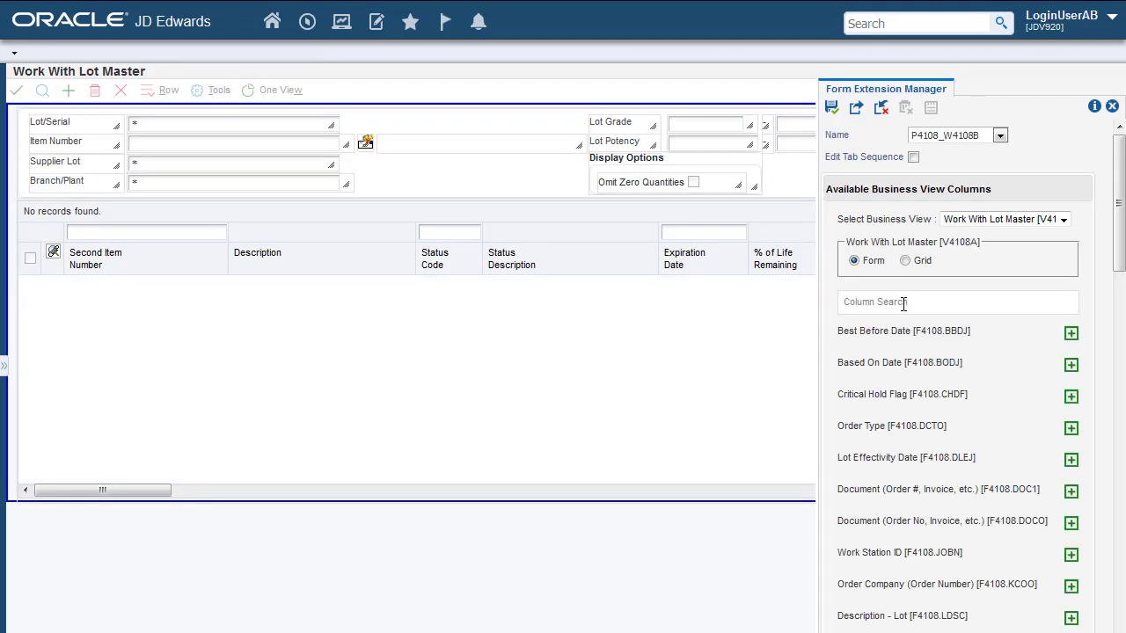
type("UA01")
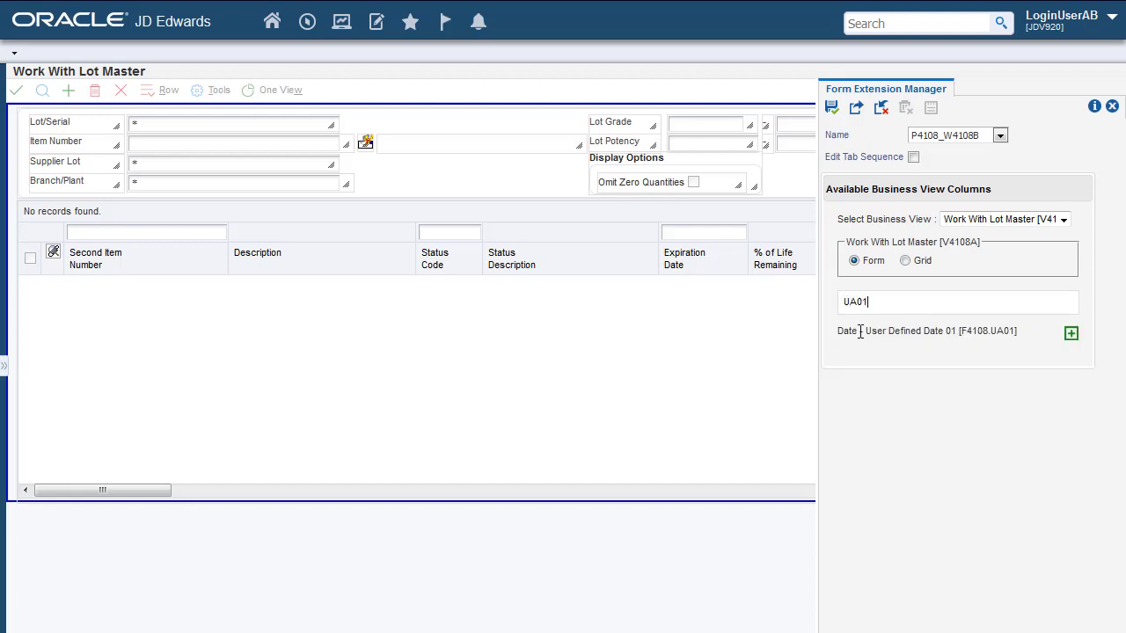
left_click_drag(860, 331, 383, 181)
Step: Set the date field's filter criterion to <=
mouse_move(509, 180)
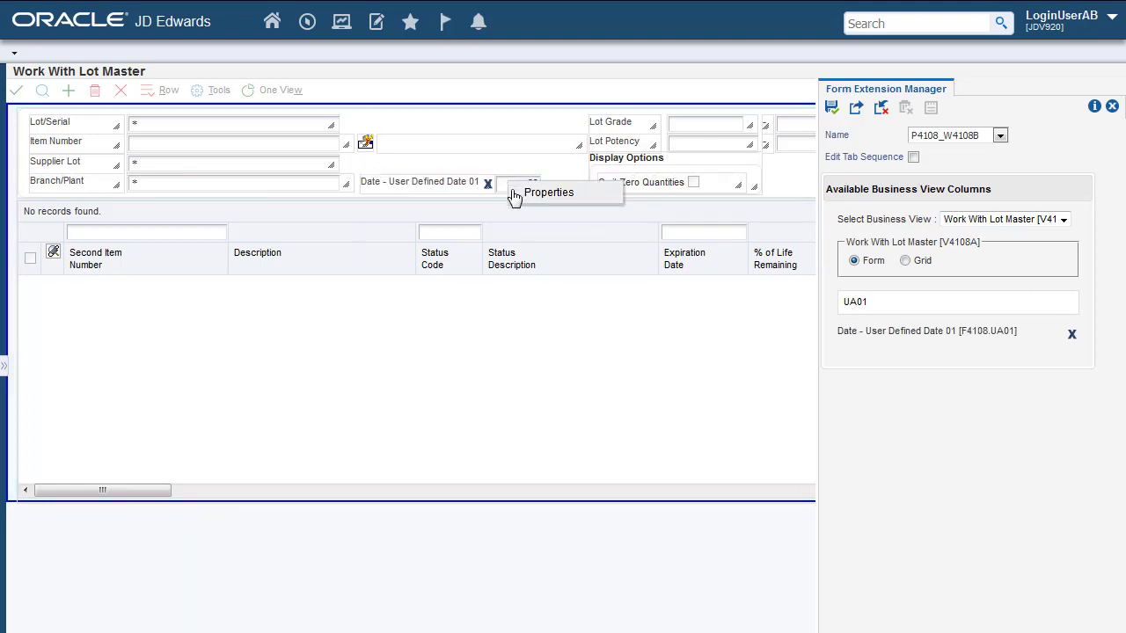
left_click(544, 196)
left_click(502, 347)
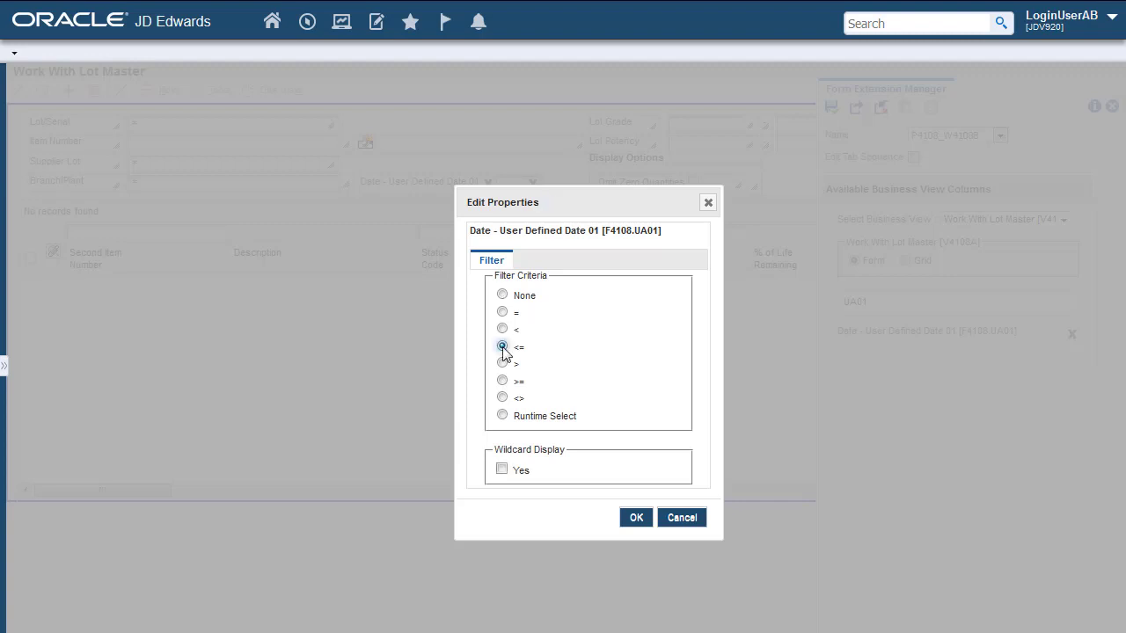
left_click(636, 519)
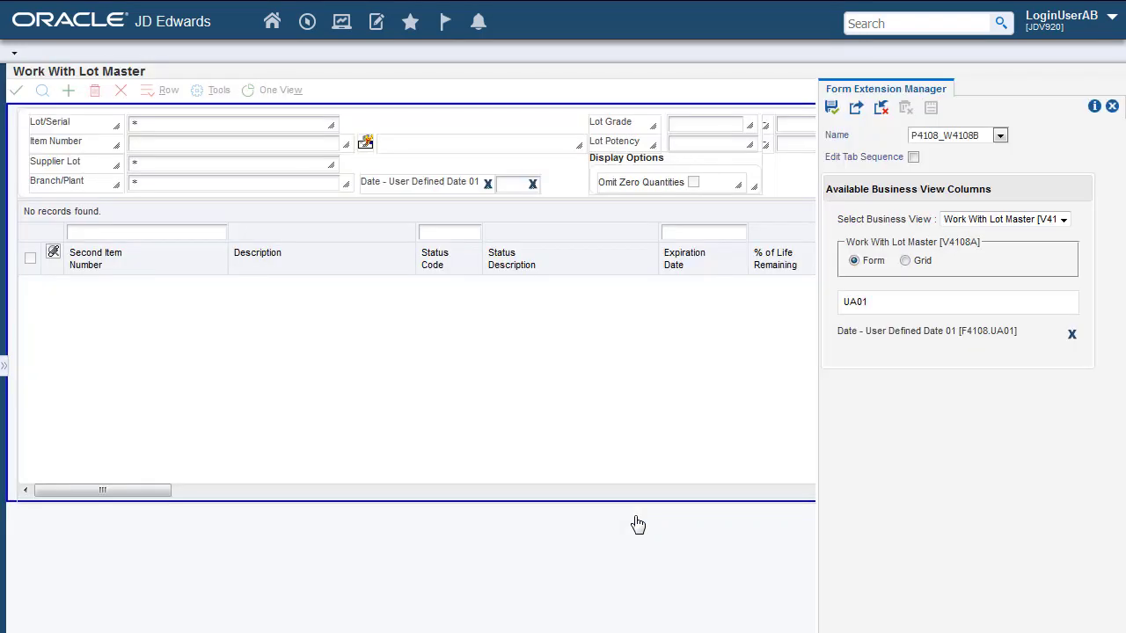
Step: Relabel the Date - User Defined Date 01 field as Lot Retest Date
left_click(1113, 106)
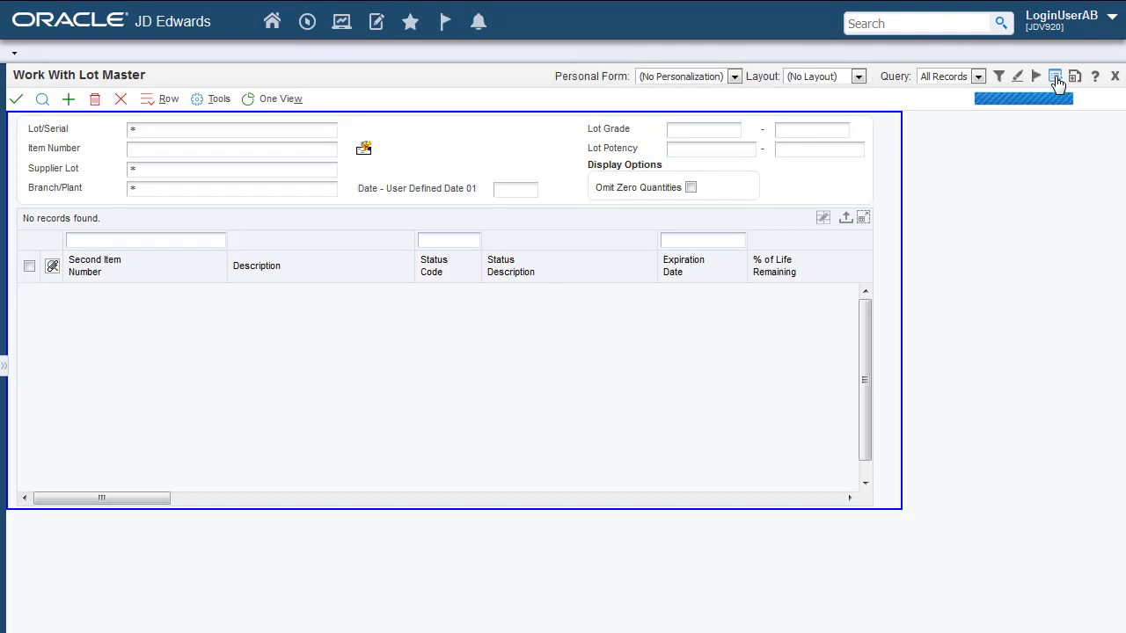
left_click(466, 184)
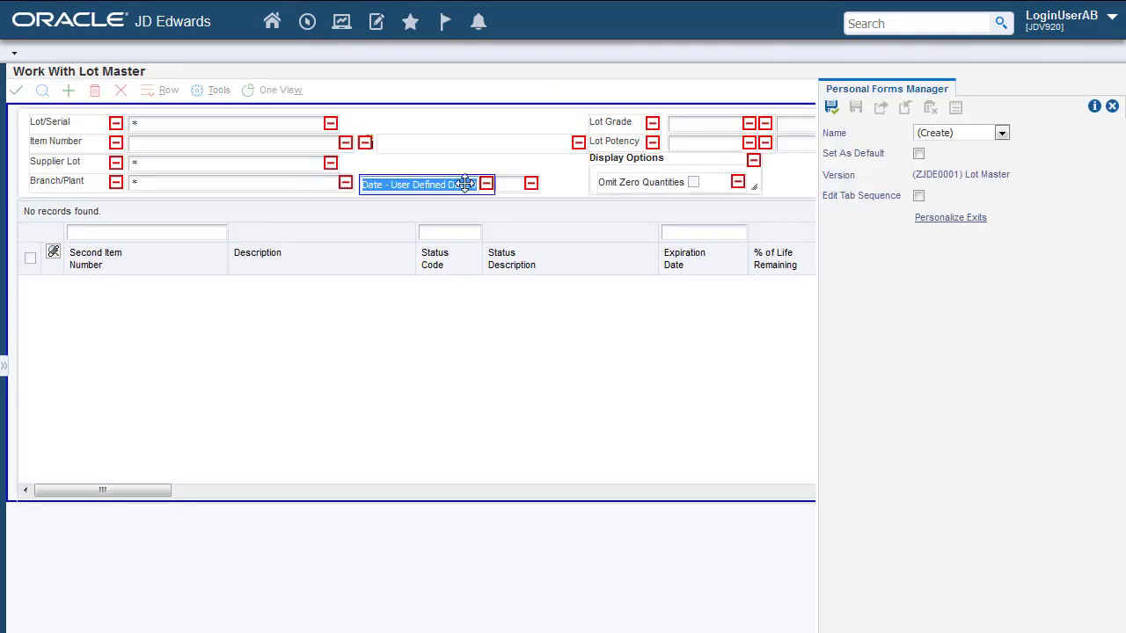
type("Lot Re")
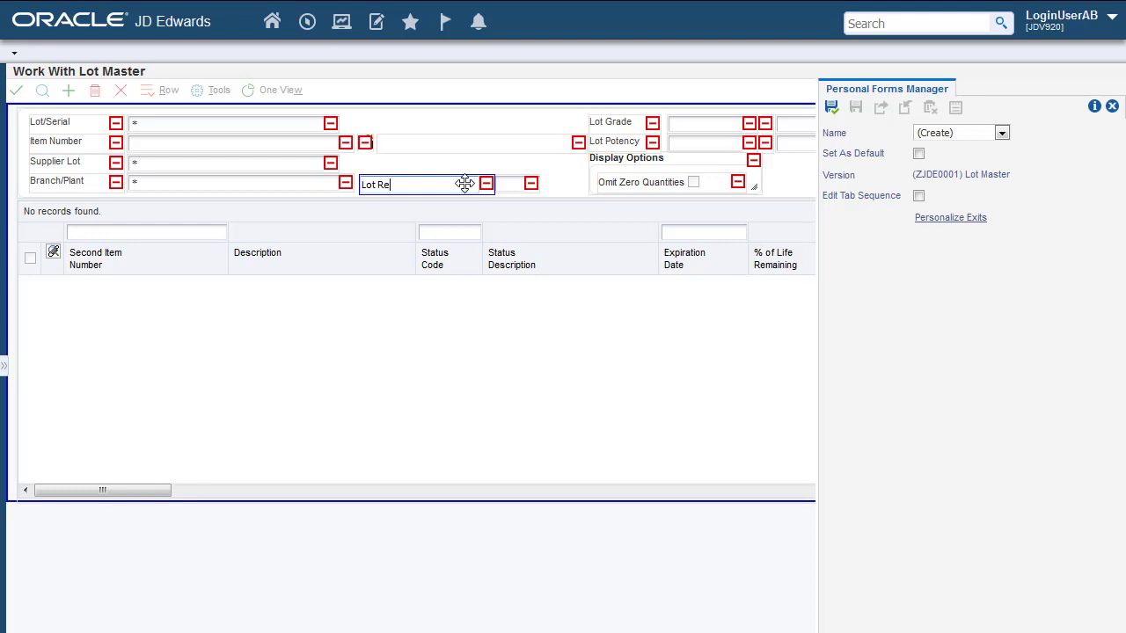
type("test Date")
Step: Save the personalization as personal form Lot Retest Date - PF
left_click(831, 107)
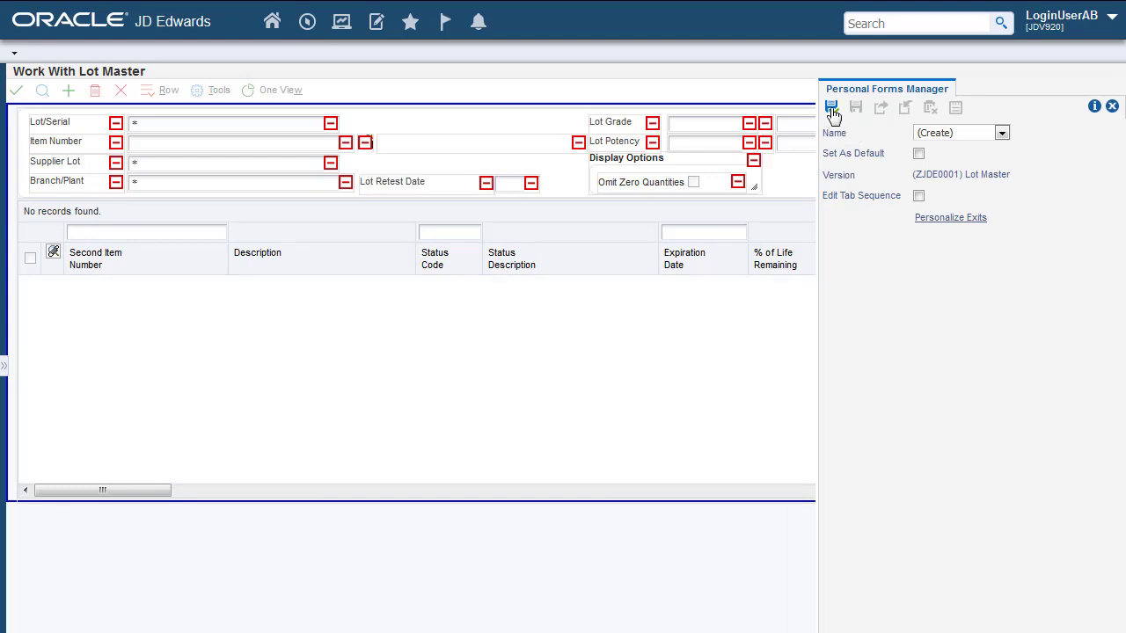
type("Lot Retest Date")
type("- PF")
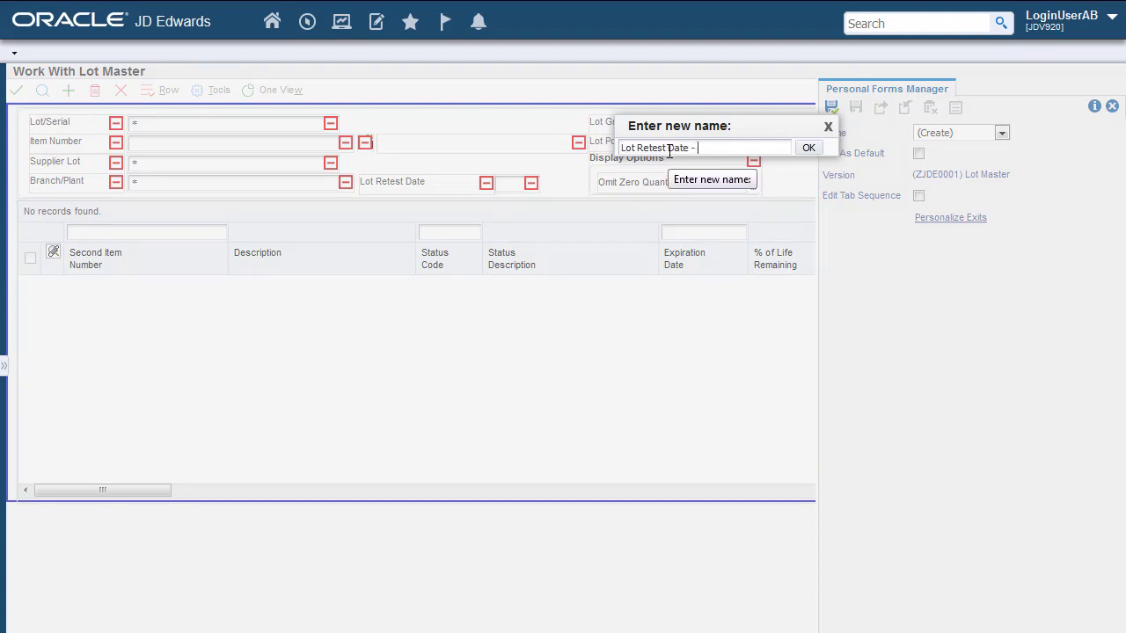
left_click(809, 147)
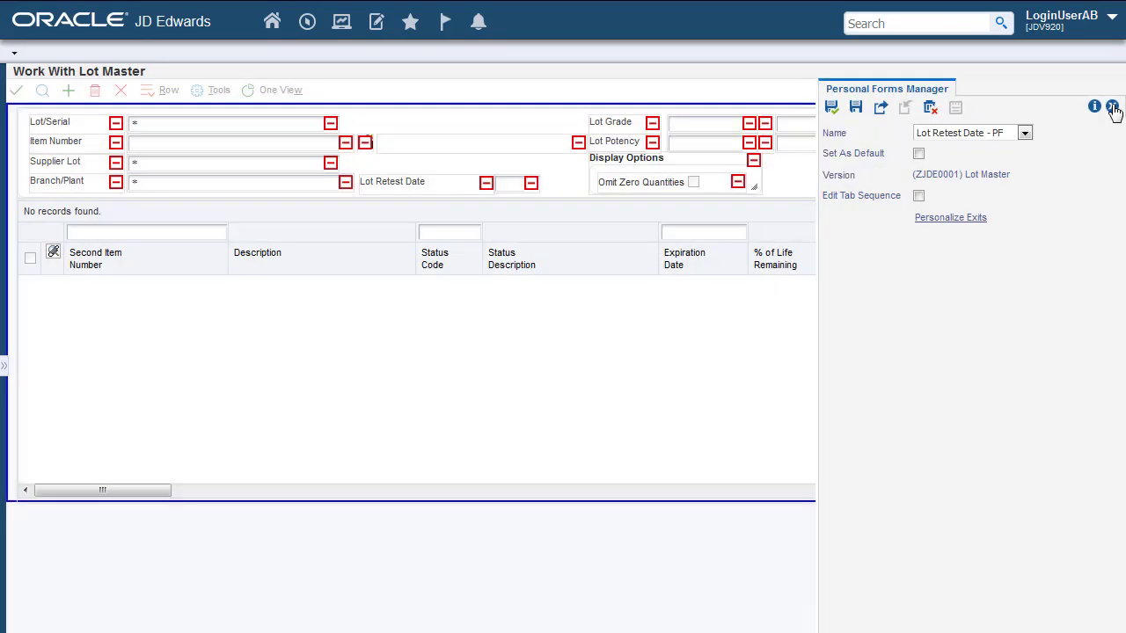
left_click(1113, 107)
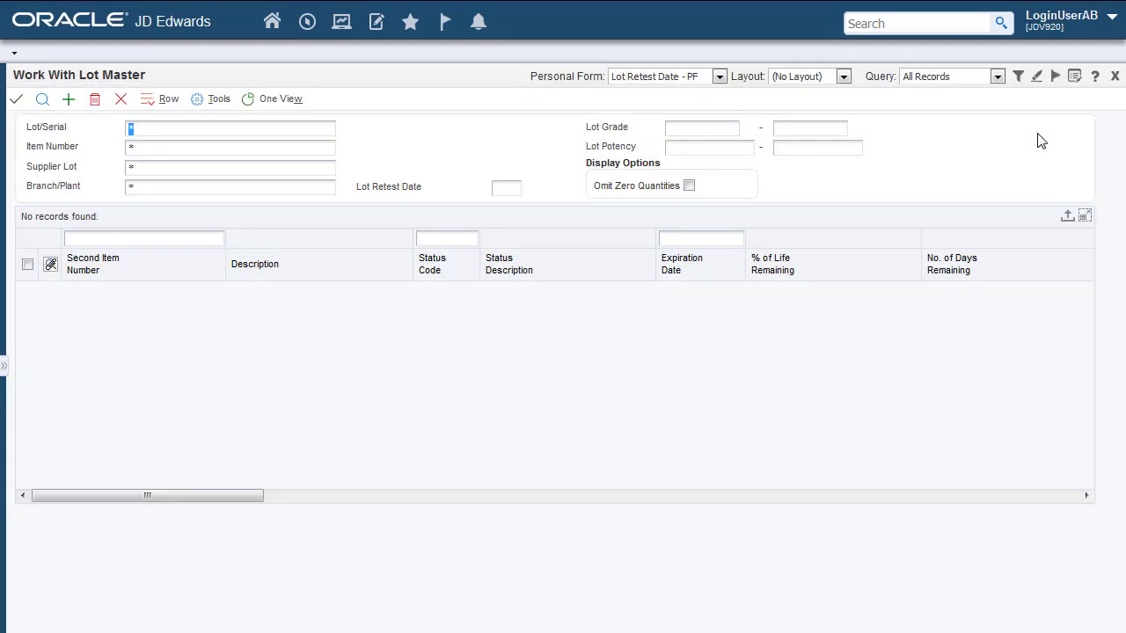
Step: Add a User Defined Date 01 condition between Today and Today plus 30 days
left_click(1018, 78)
left_click_drag(1119, 399, 1119, 540)
left_click(828, 526)
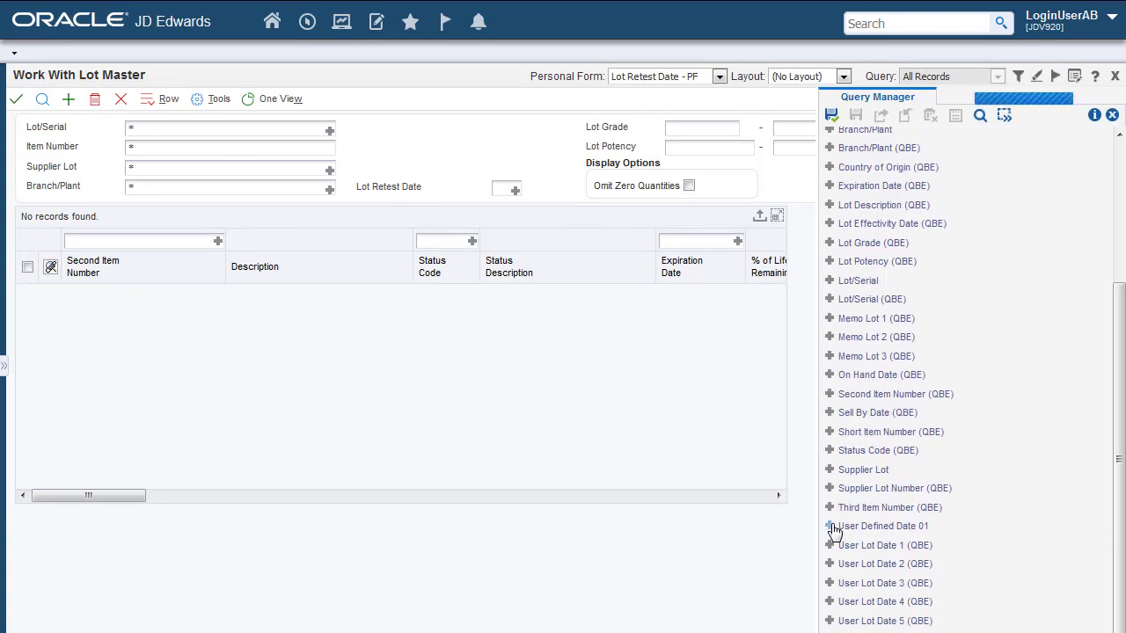
left_click(1021, 137)
left_click(985, 322)
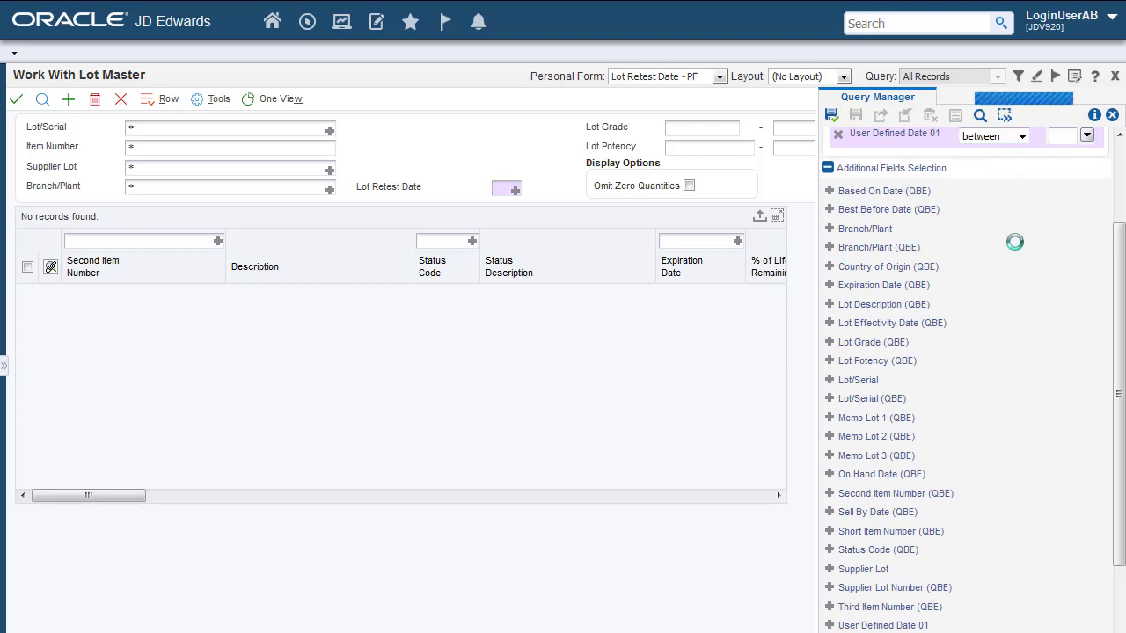
left_click(1087, 136)
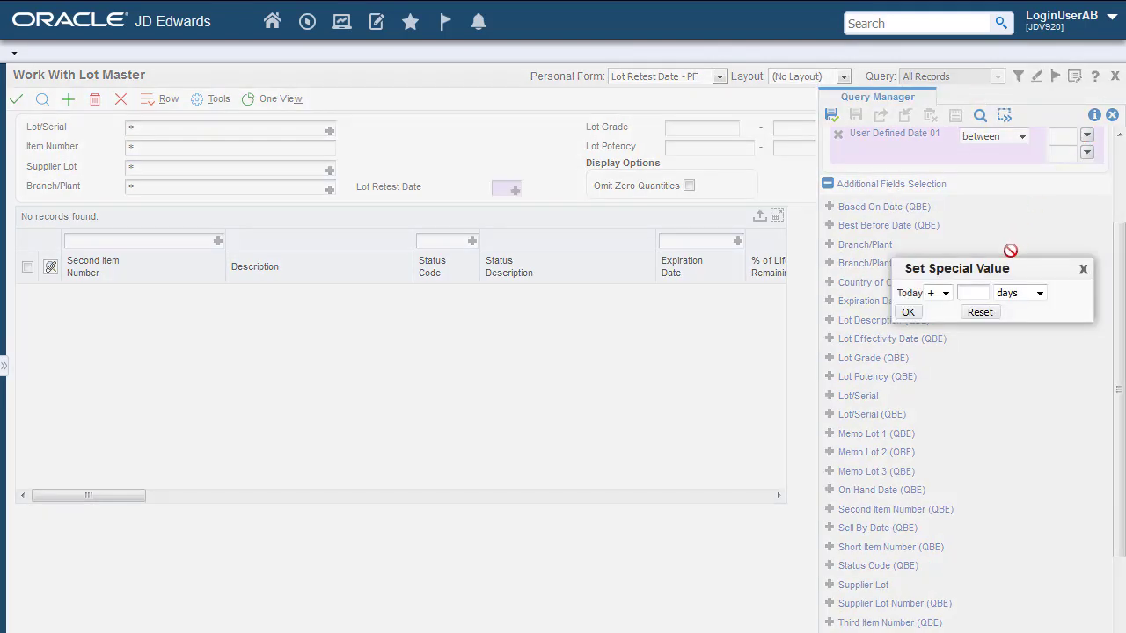
left_click(911, 313)
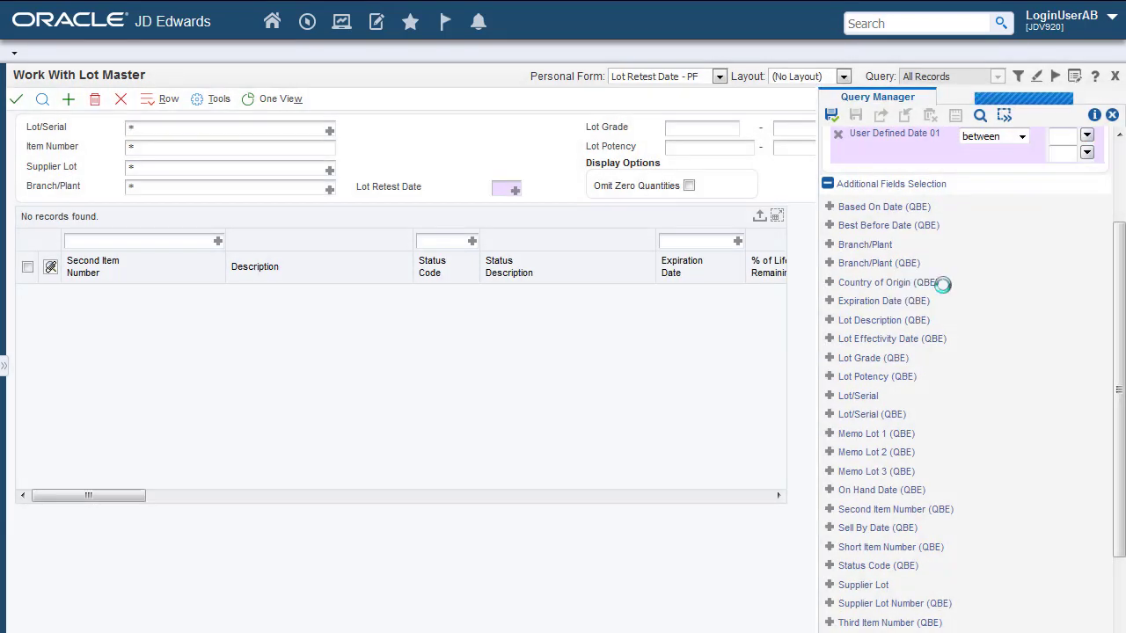
left_click(1089, 155)
left_click(971, 311)
type("30")
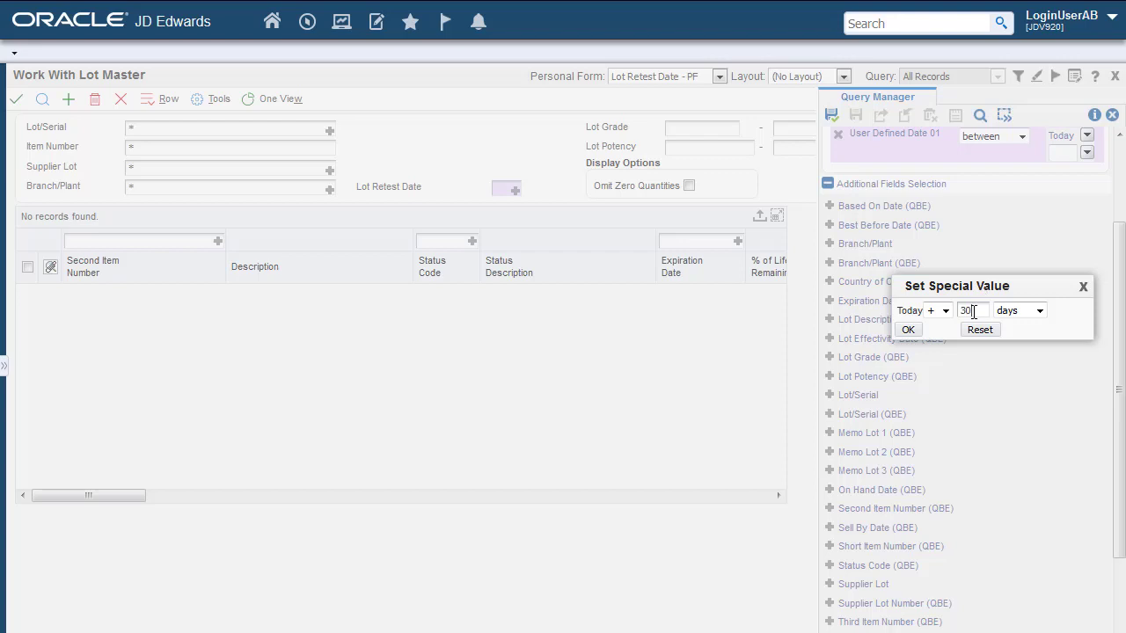
left_click(908, 329)
Step: Save the query as Lot Retest Date - Query
left_click(832, 114)
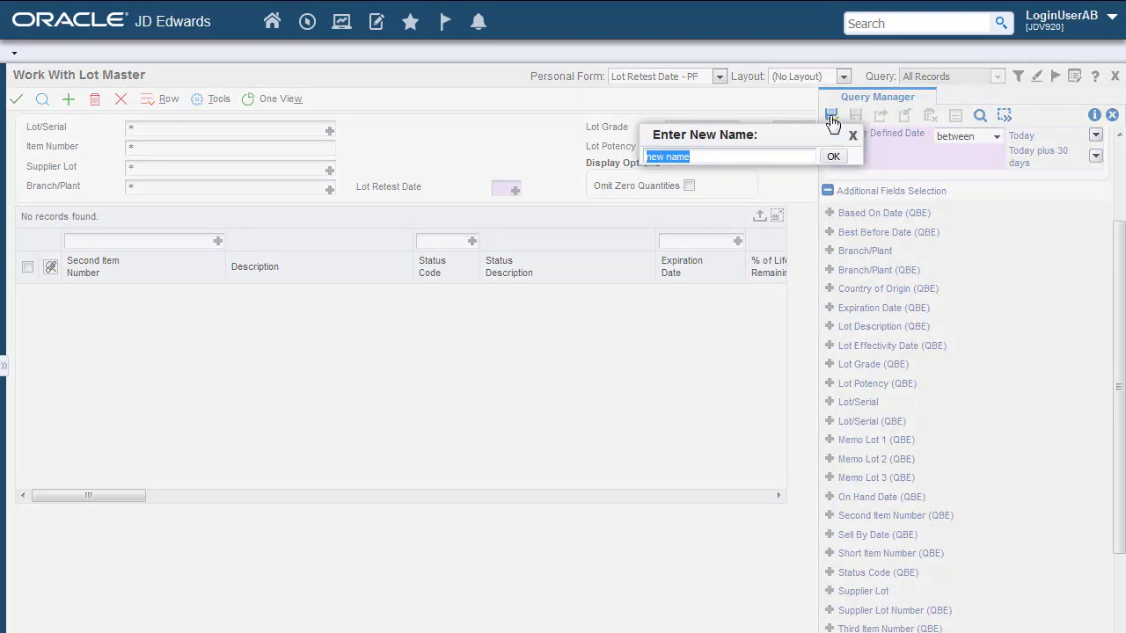
type("Lot Retest Date - Query")
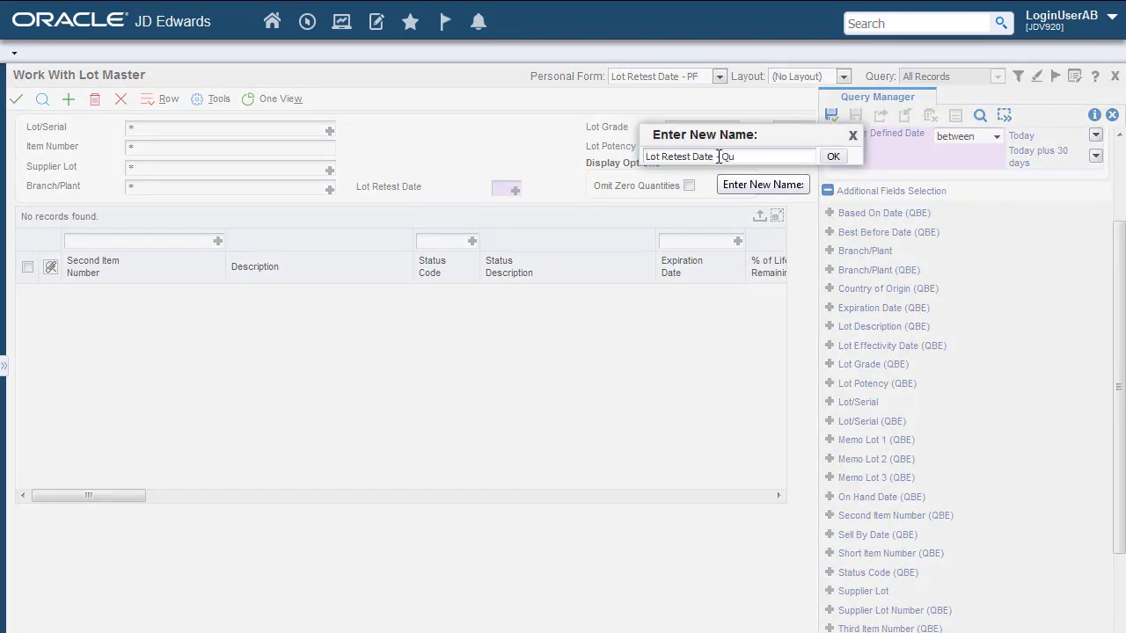
left_click(833, 157)
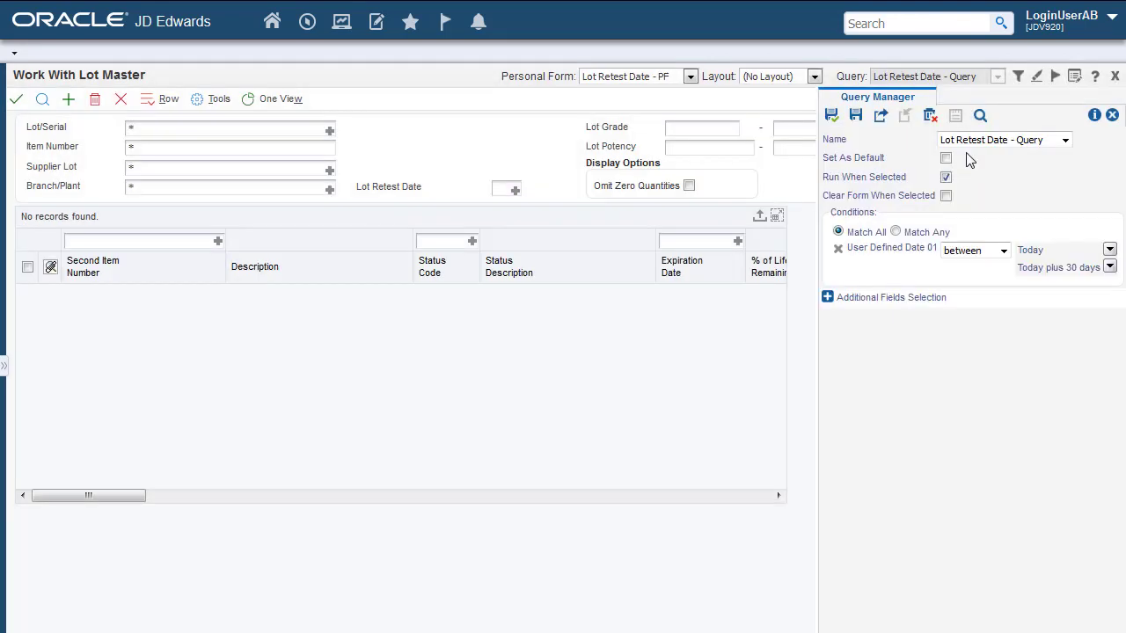
Step: Close Query Manager and run Find with Lot Retest Date - Query
left_click(1112, 114)
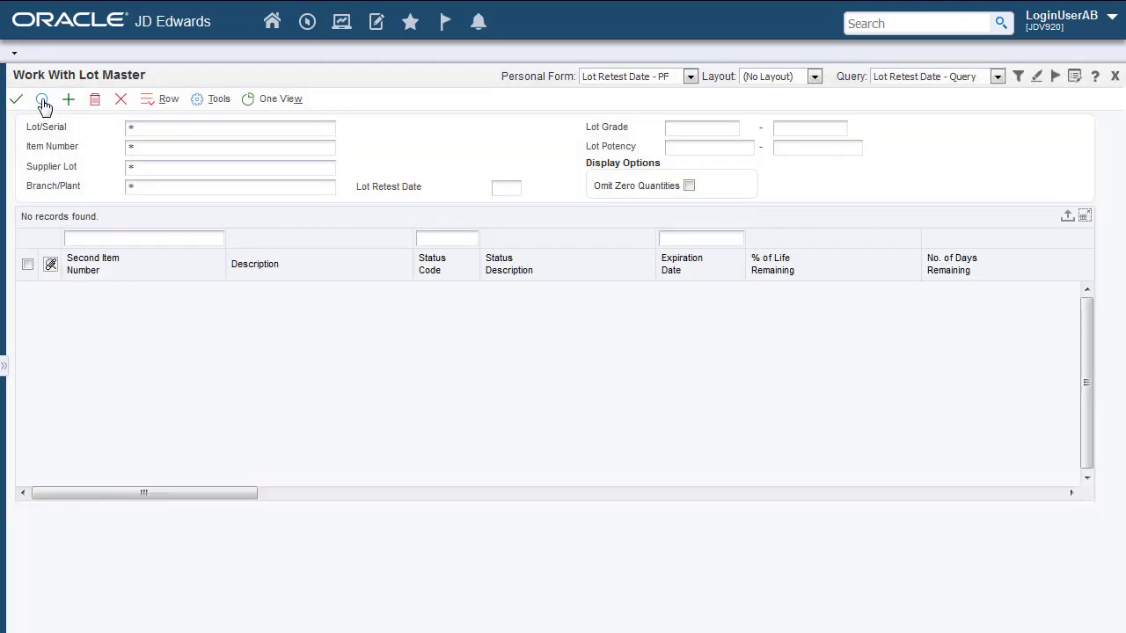
left_click(42, 102)
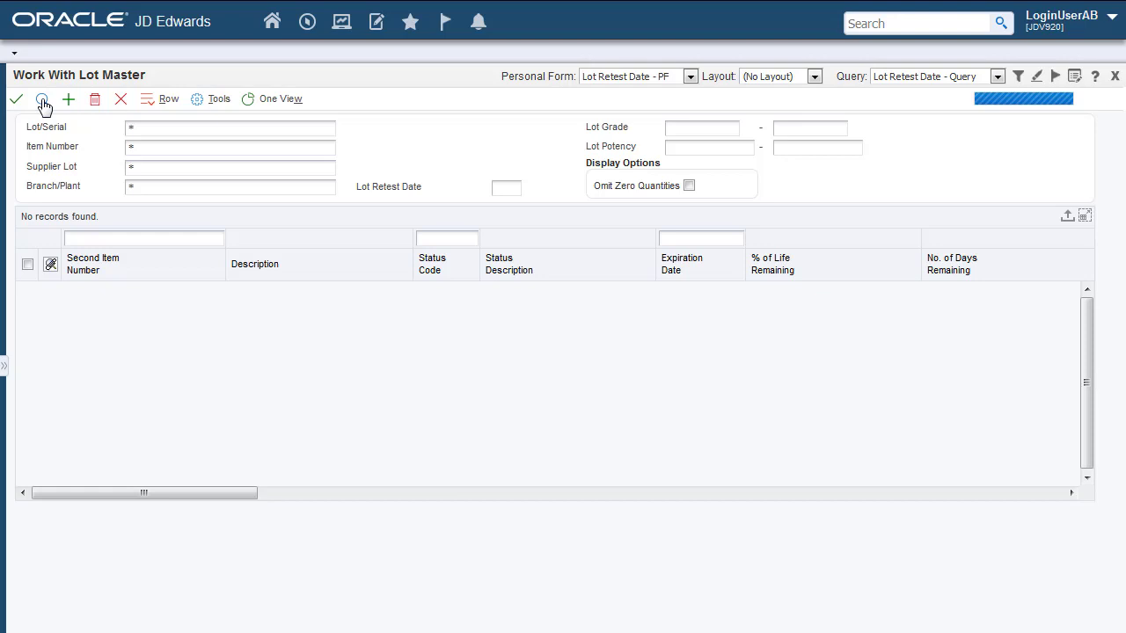